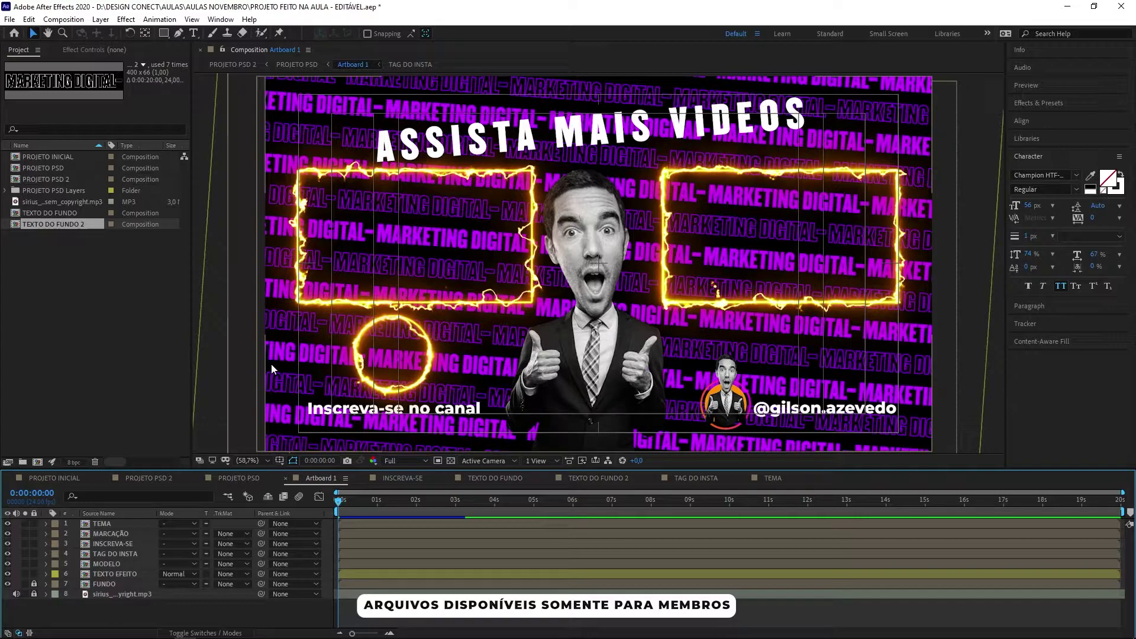
- Browse the Composition menu, switch to Media Encoder, then select the MODELO layer
{"action": "left_click", "coordinate": [64, 20]}
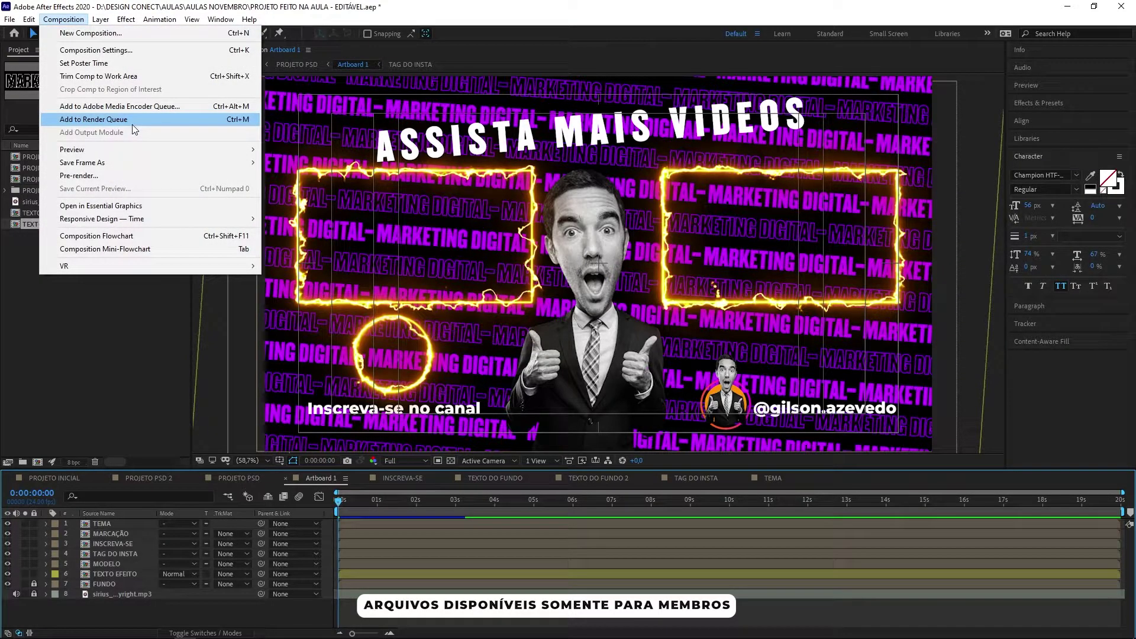
{"action": "left_click", "coordinate": [114, 377]}
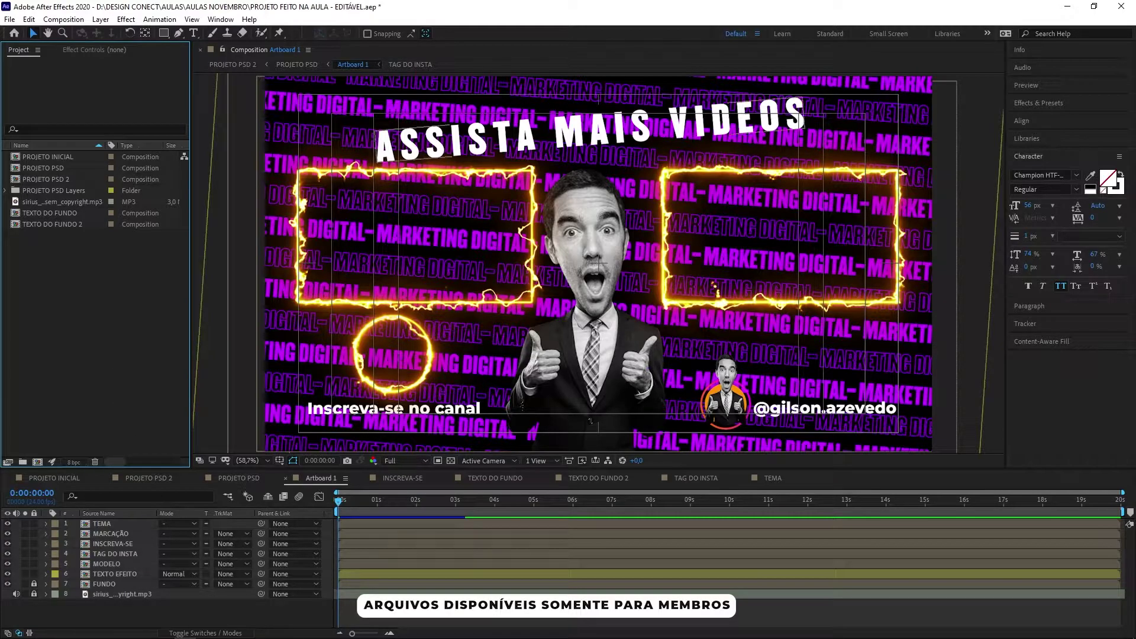
{"action": "mouse_move", "coordinate": [334, 634]}
{"action": "left_click", "coordinate": [267, 633]}
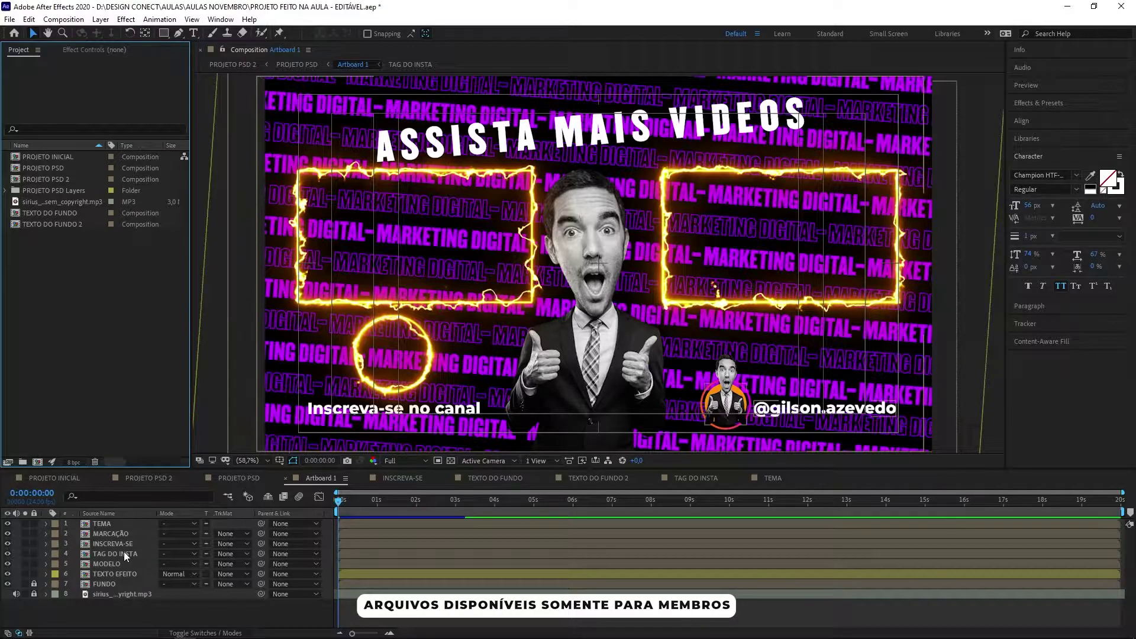
{"action": "left_click", "coordinate": [117, 566]}
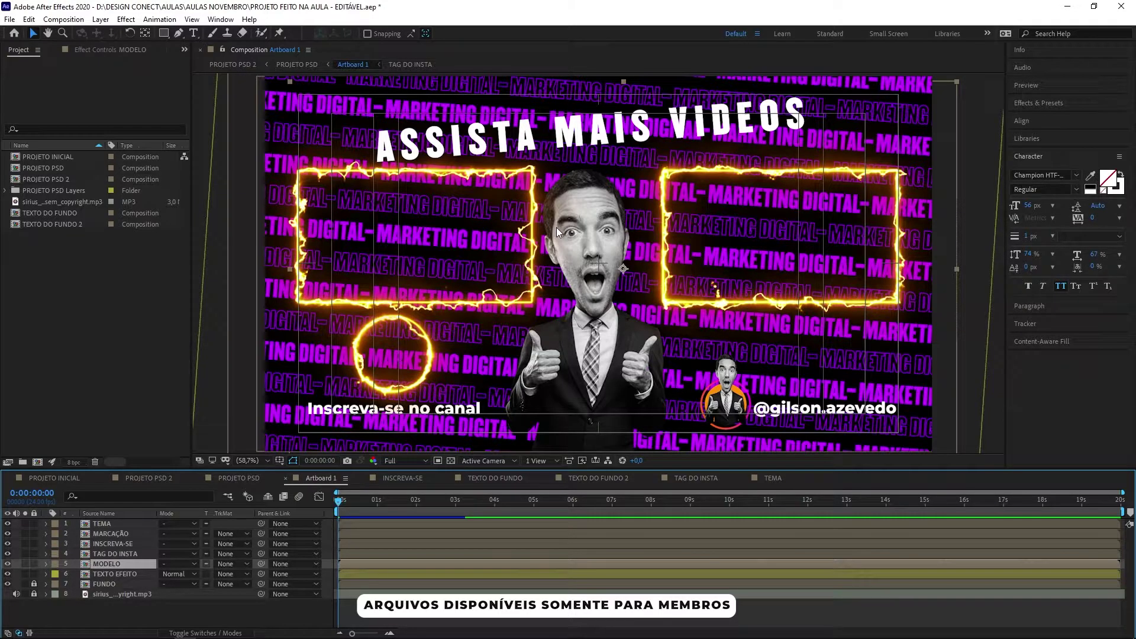
- Save a project copy as 'PROJETO FEITO NA AULA - EDITÁVEL' in the ARQUIVOS folder
{"action": "left_click", "coordinate": [10, 19]}
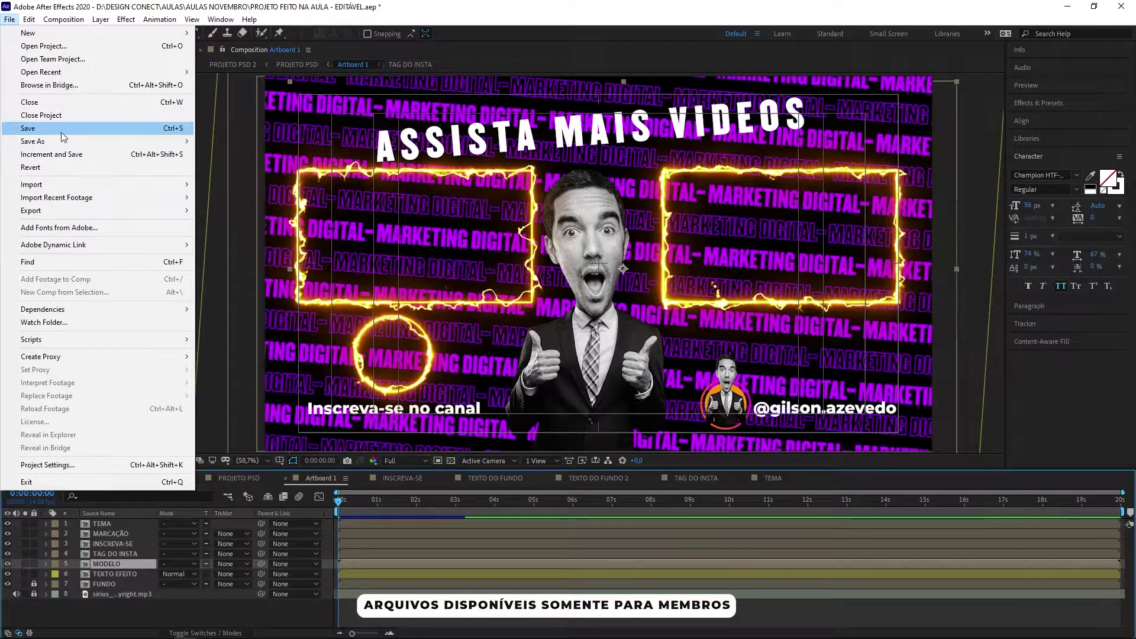
{"action": "mouse_move", "coordinate": [66, 144]}
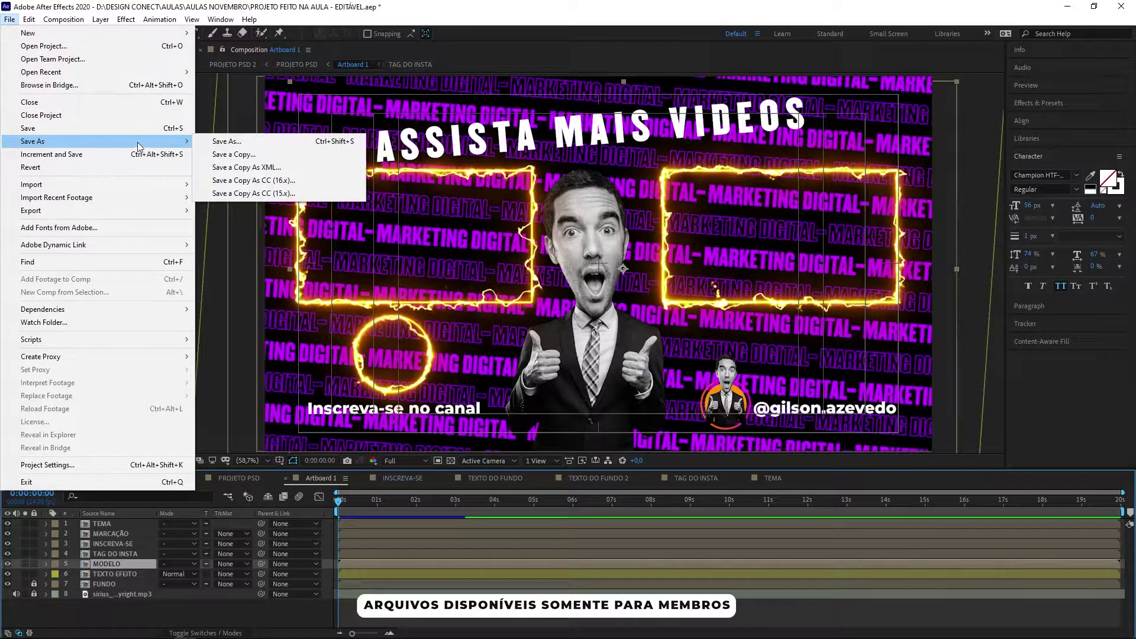
{"action": "left_click", "coordinate": [244, 154]}
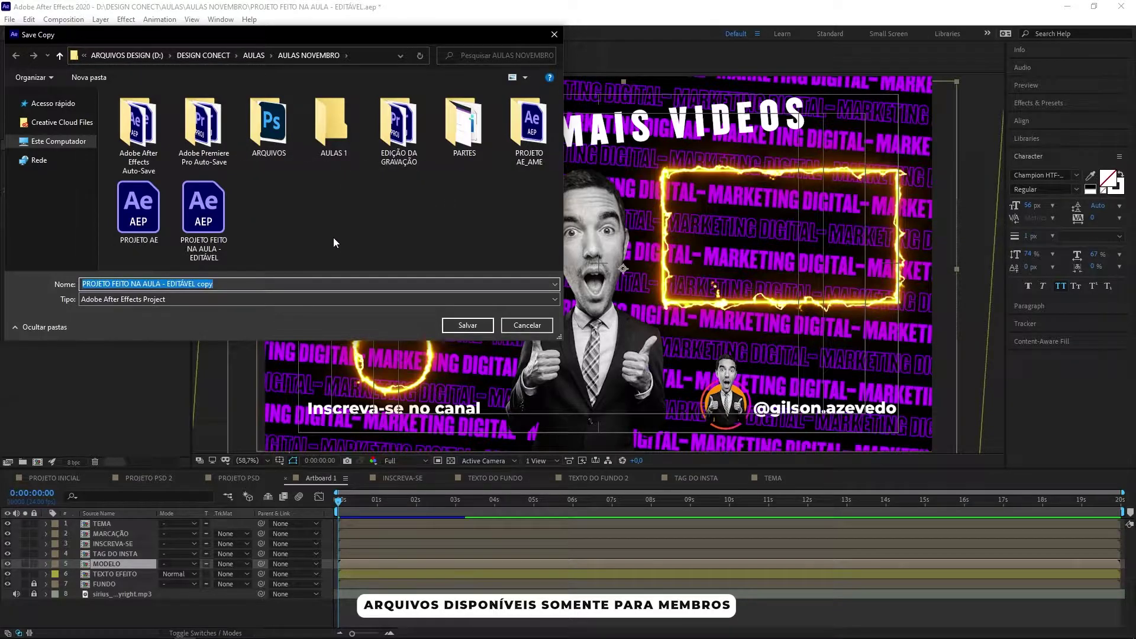
{"action": "double_click", "coordinate": [270, 125]}
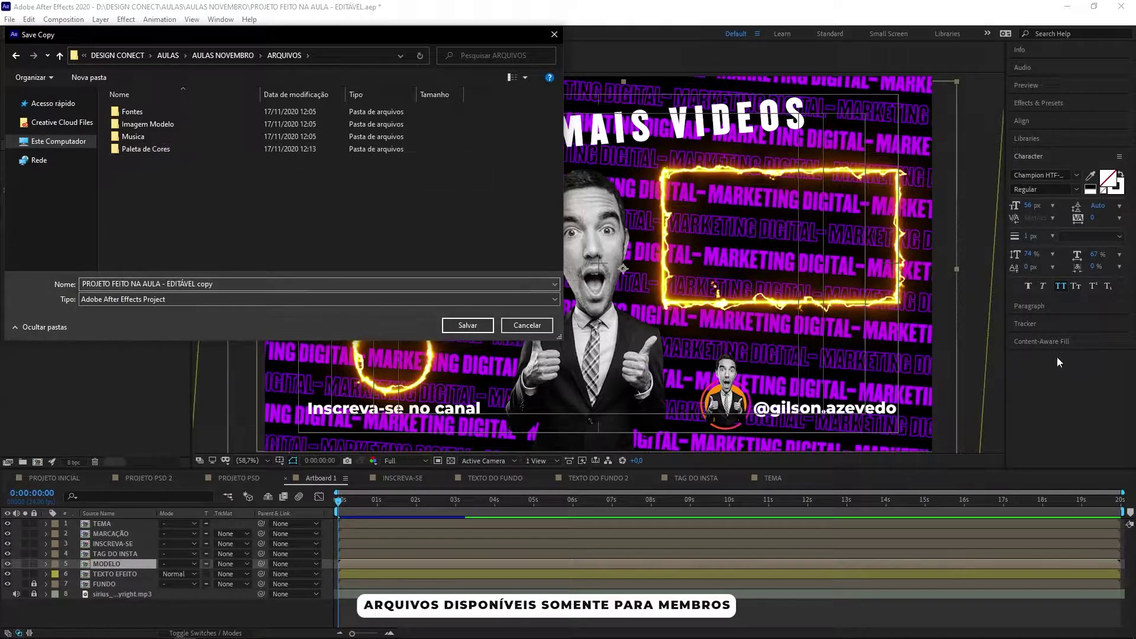
{"action": "double_click", "coordinate": [268, 285]}
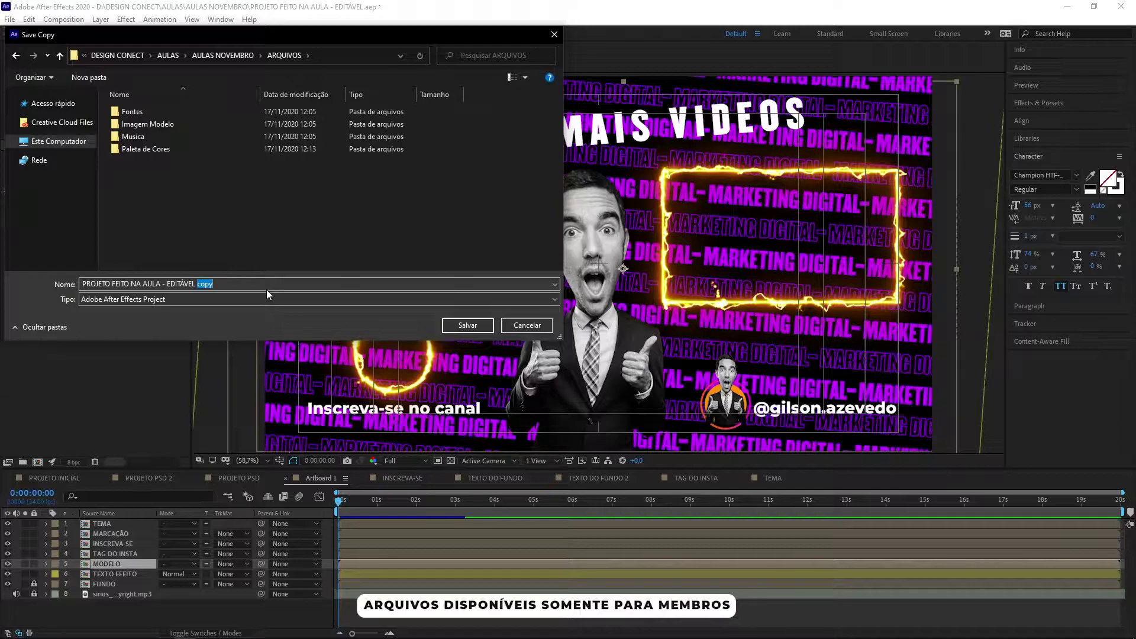
{"action": "key", "text": "BackSpace"}
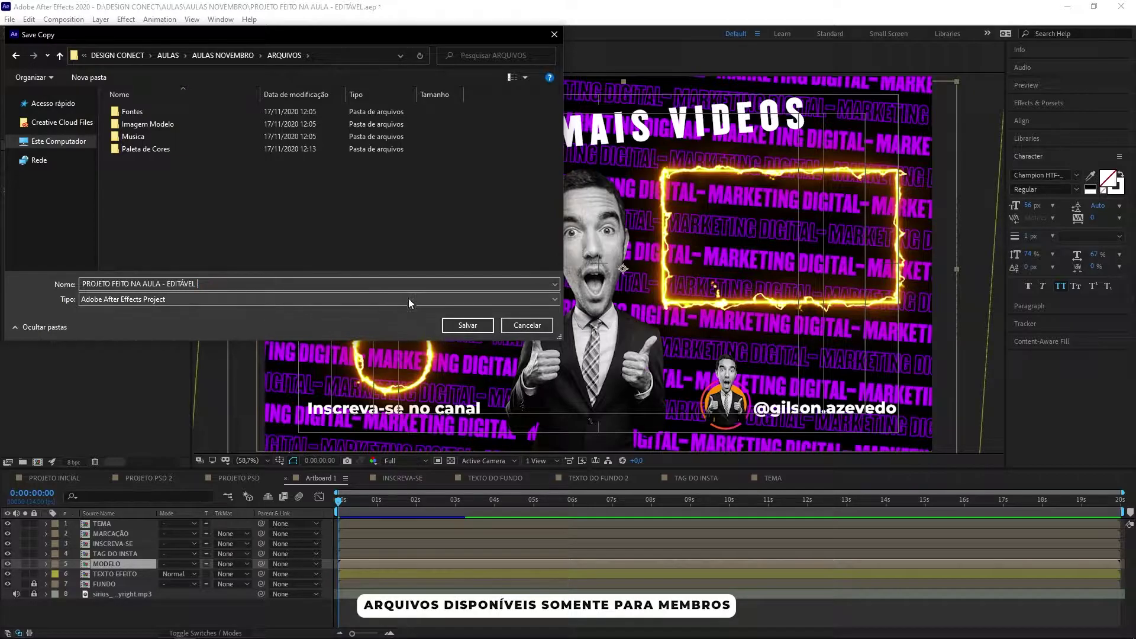
{"action": "left_click", "coordinate": [471, 325]}
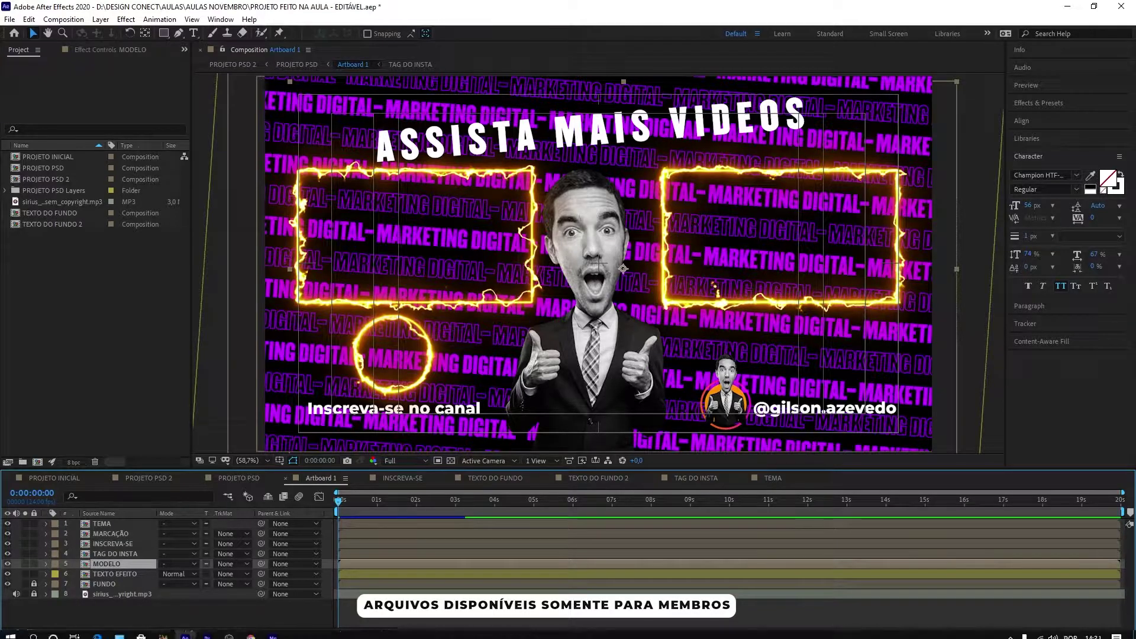
- Check in File Explorer that the saved copy sits beside PROJETO PSD in ARQUIVOS, then return to After Effects
{"action": "mouse_move", "coordinate": [390, 636]}
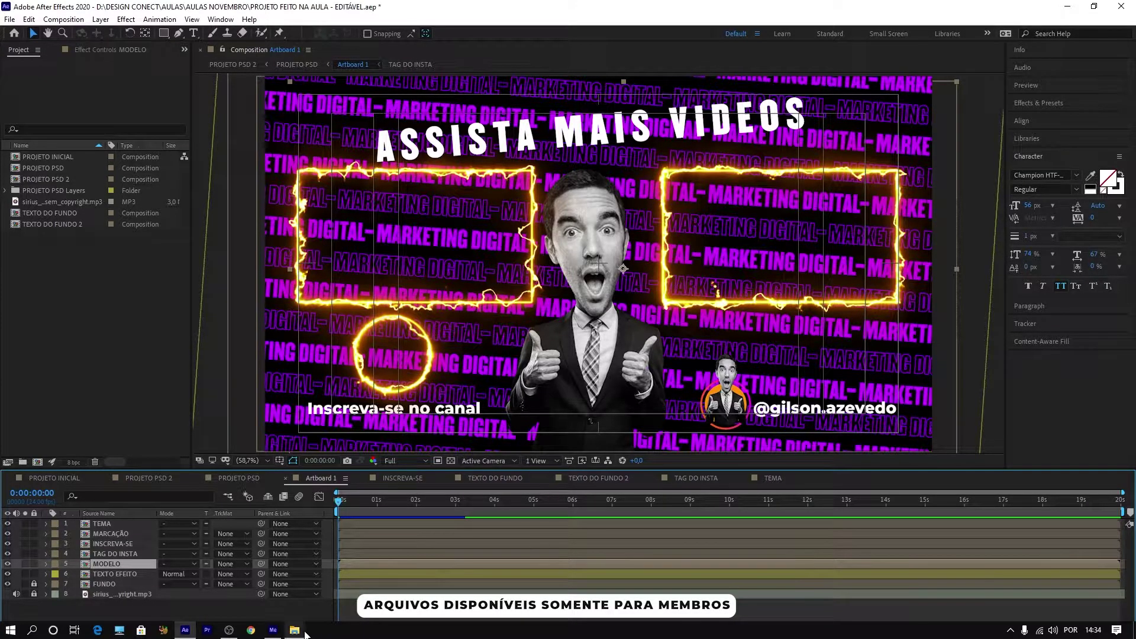
{"action": "left_click", "coordinate": [294, 629]}
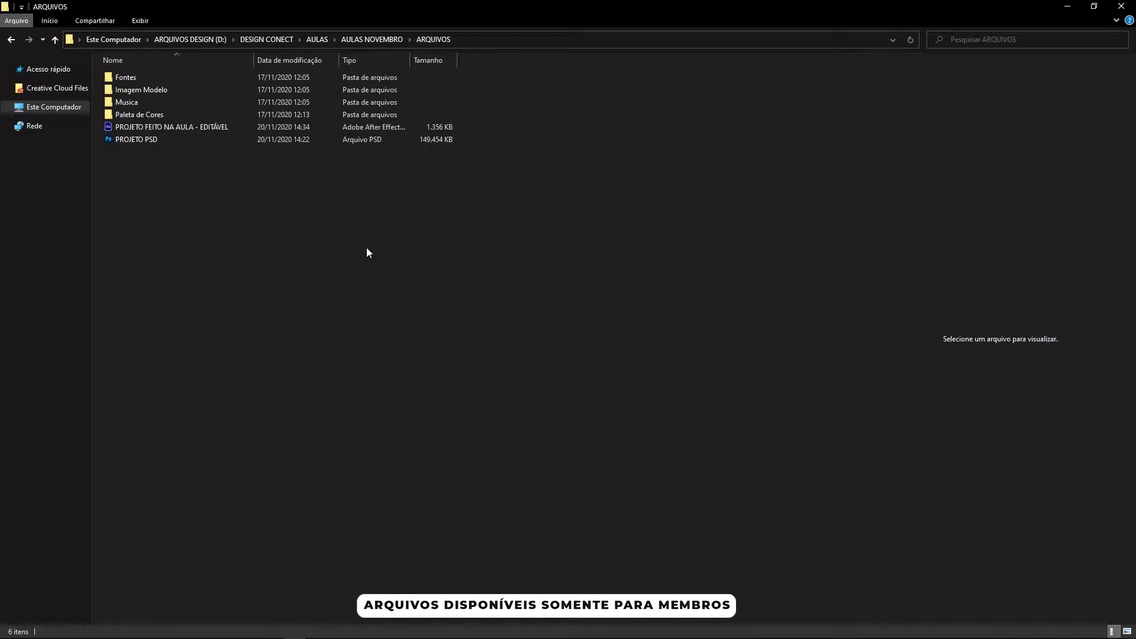
{"action": "left_click_drag", "start_coordinate": [394, 253], "coordinate": [139, 67]}
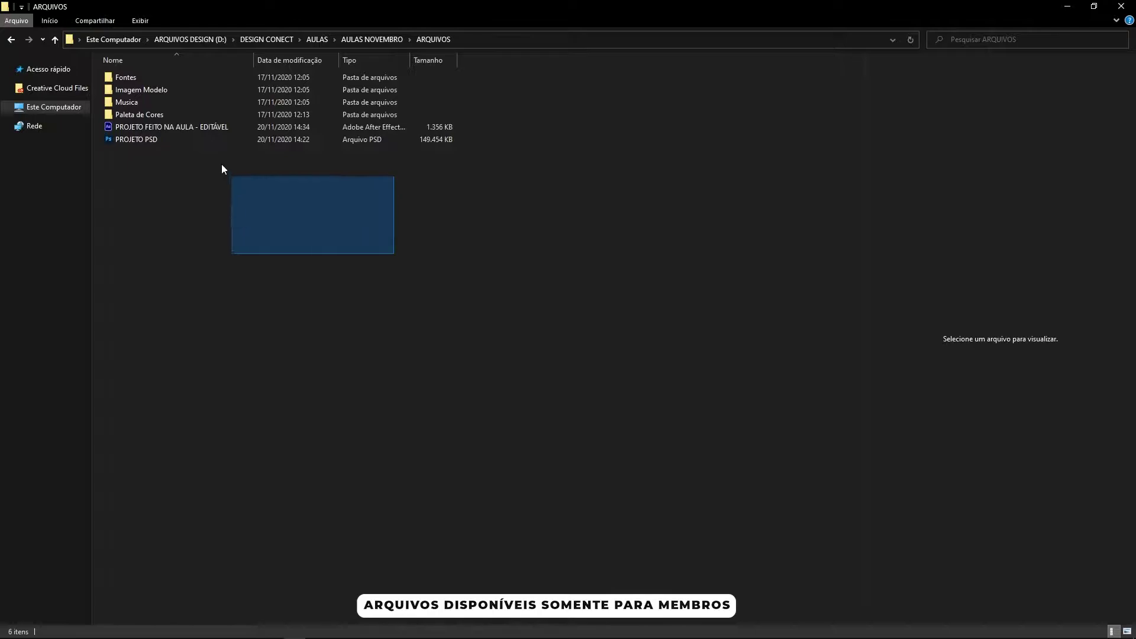
{"action": "left_click", "coordinate": [235, 201]}
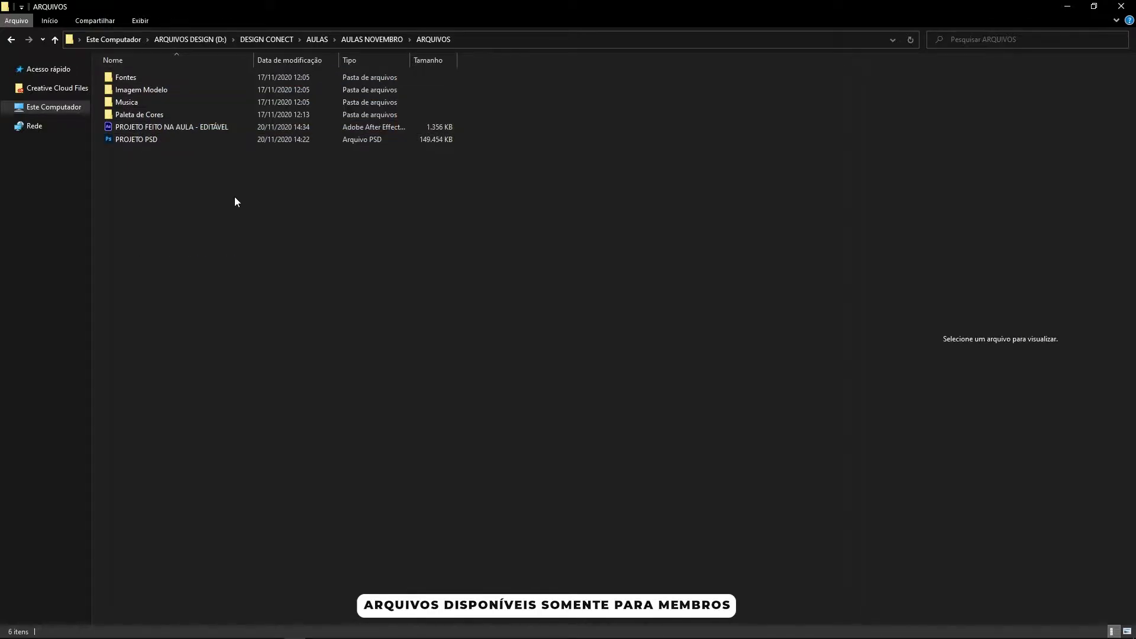
{"action": "left_click", "coordinate": [141, 145]}
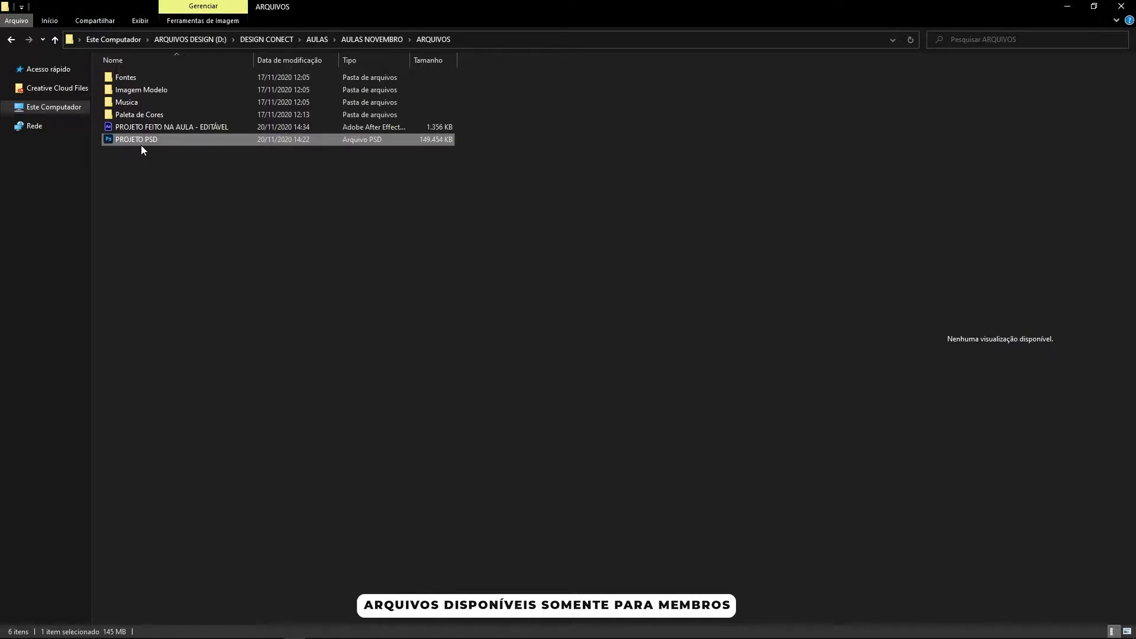
{"action": "left_click", "coordinate": [158, 180]}
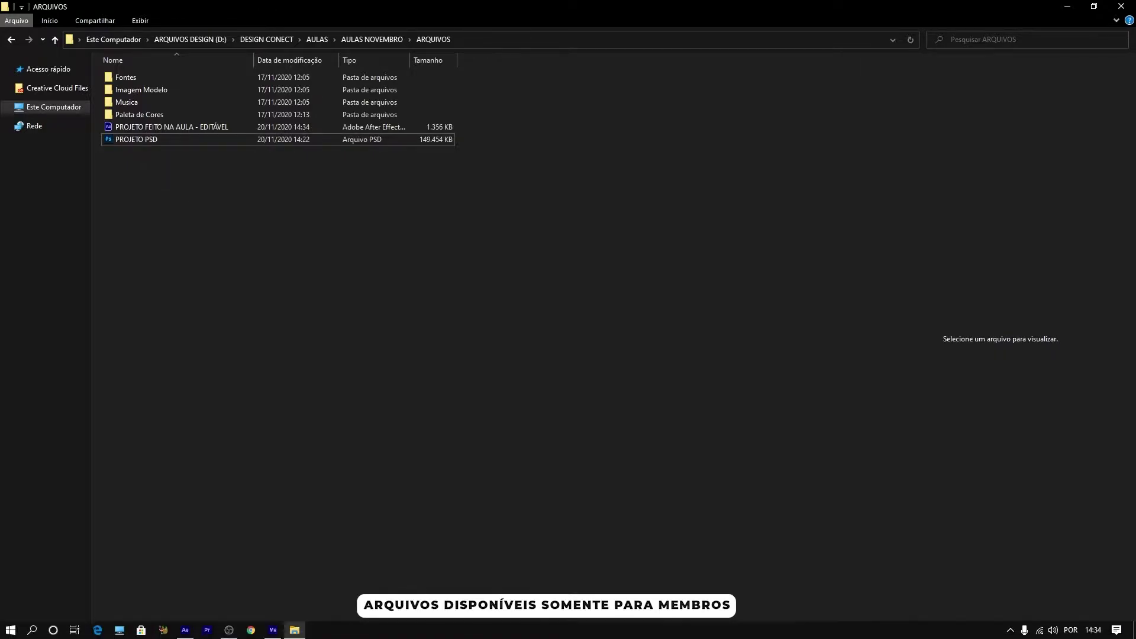
{"action": "left_click", "coordinate": [194, 635]}
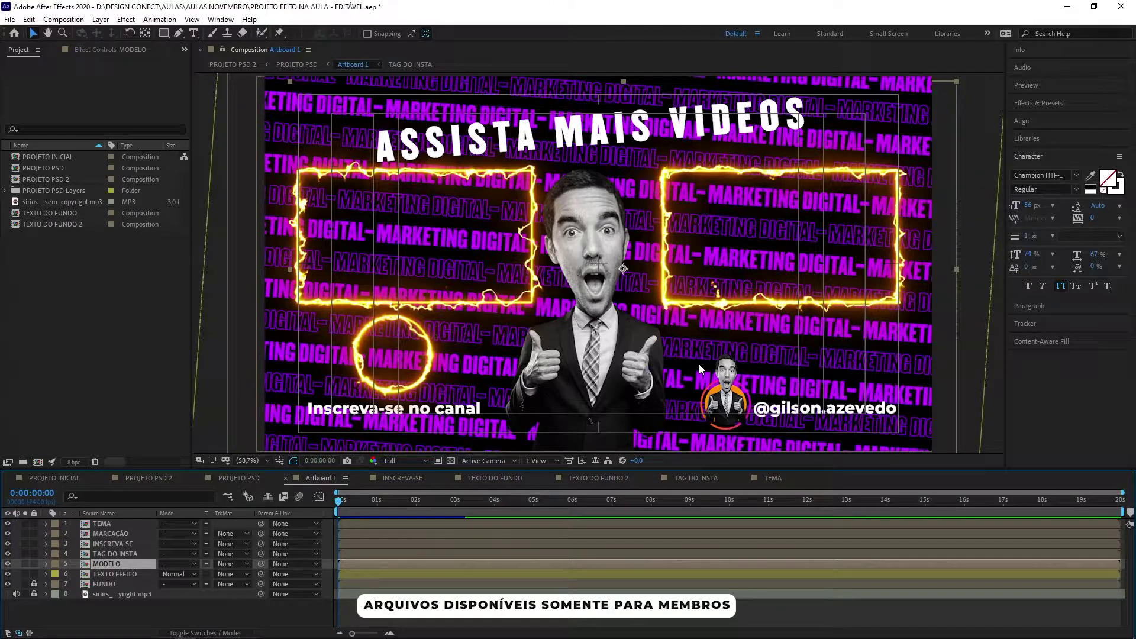
{"action": "left_click", "coordinate": [294, 635]}
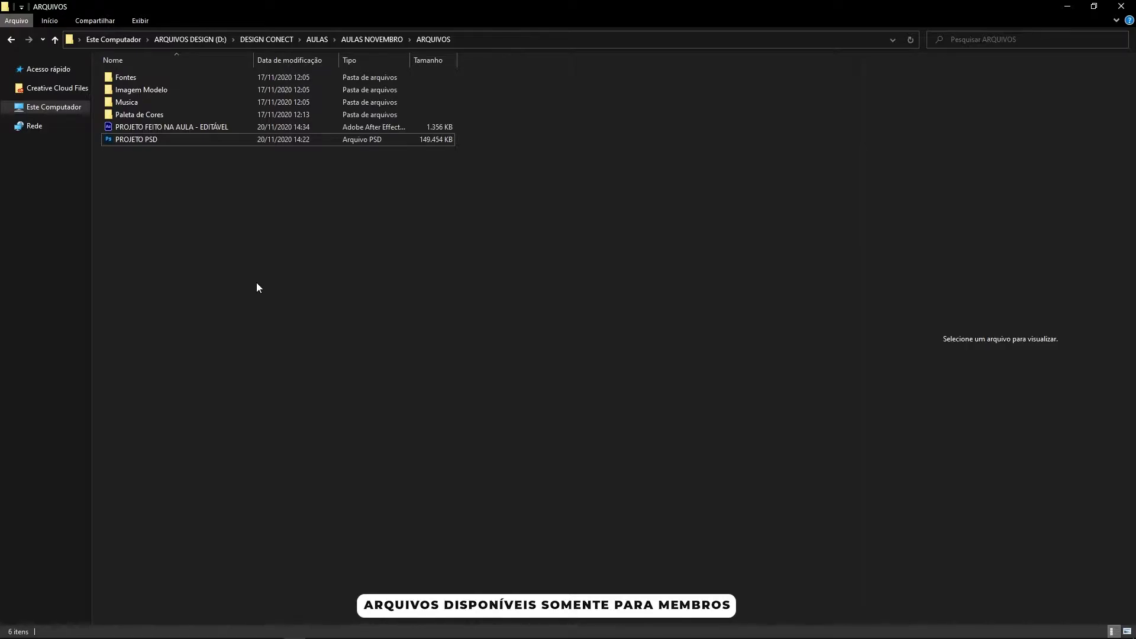
{"action": "mouse_move", "coordinate": [295, 636]}
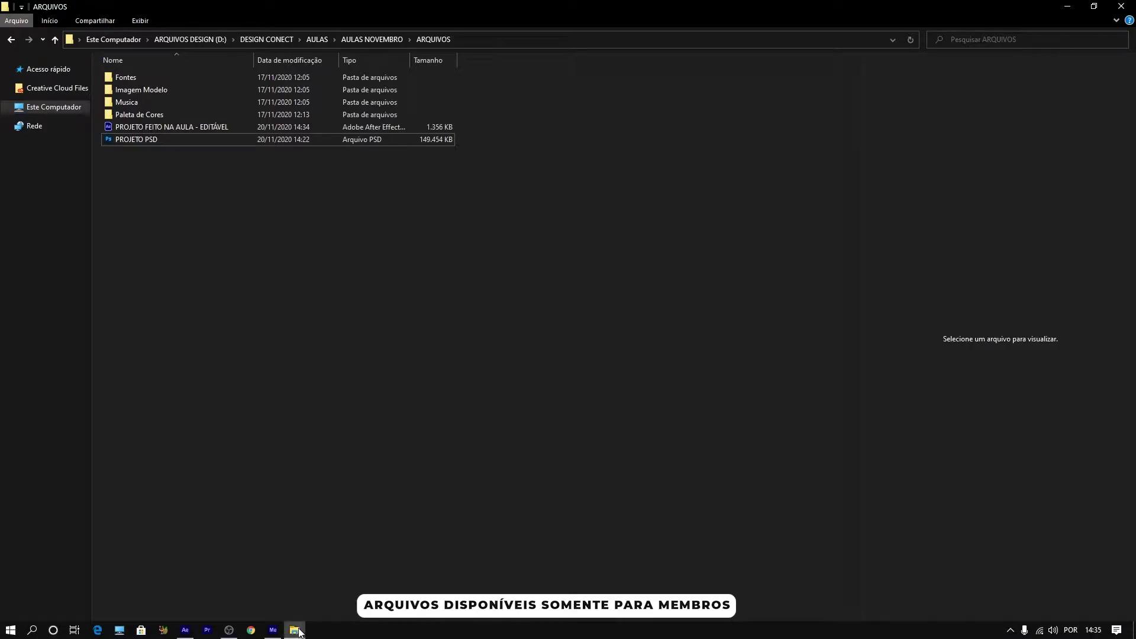
{"action": "left_click", "coordinate": [187, 631]}
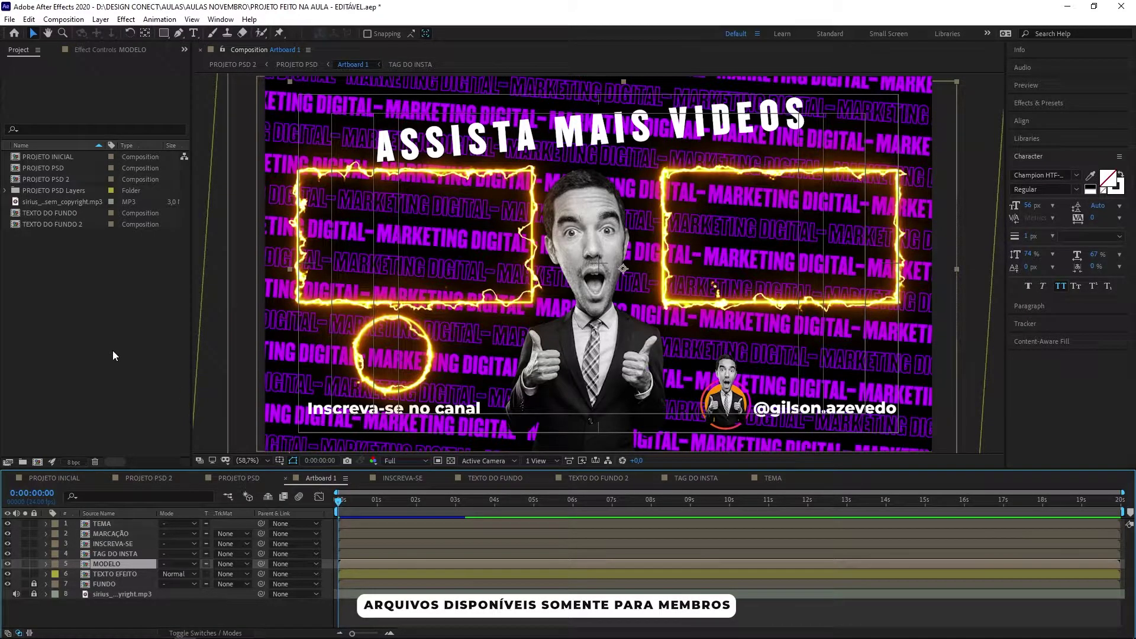
- Add the Artboard 1 composition to the Adobe Media Encoder queue via File > Export
{"action": "left_click", "coordinate": [10, 19]}
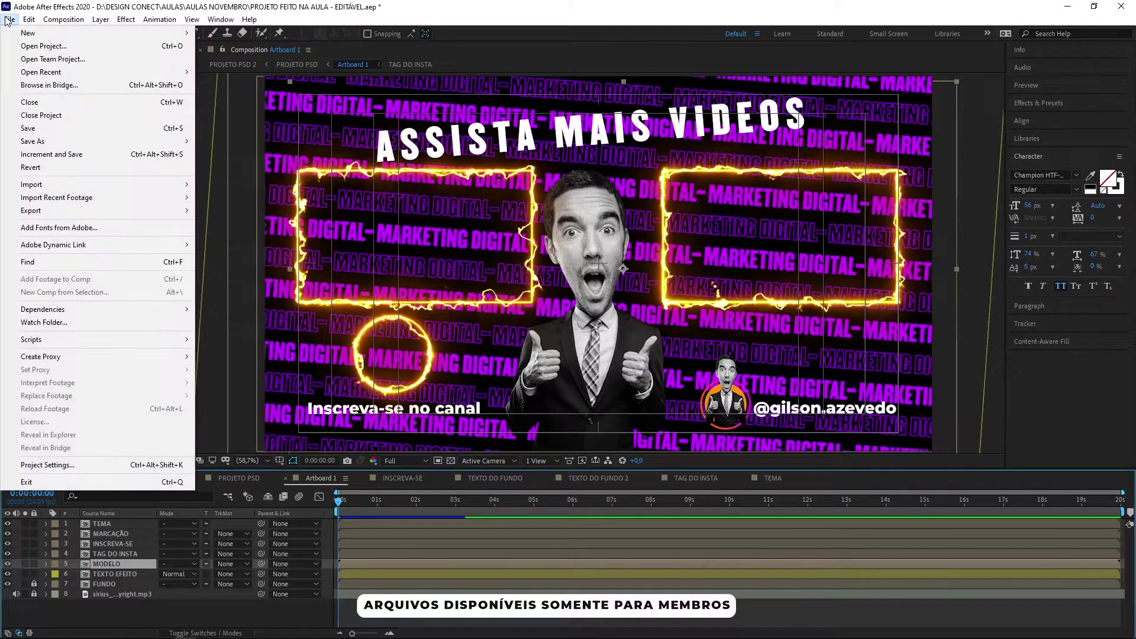
{"action": "mouse_move", "coordinate": [69, 217]}
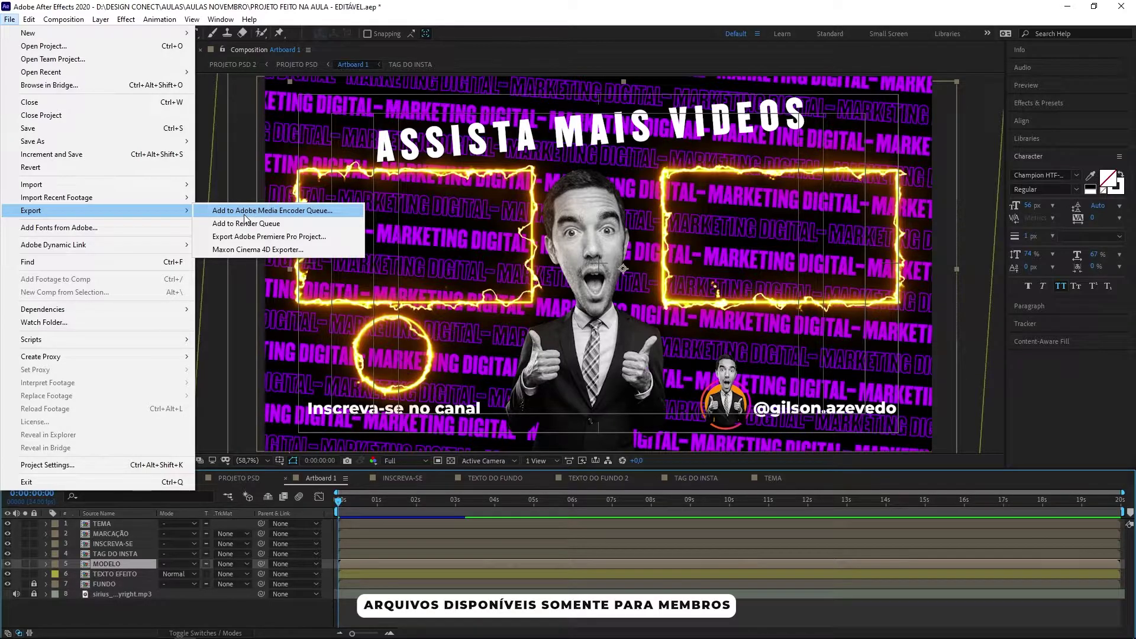
{"action": "left_click", "coordinate": [246, 212]}
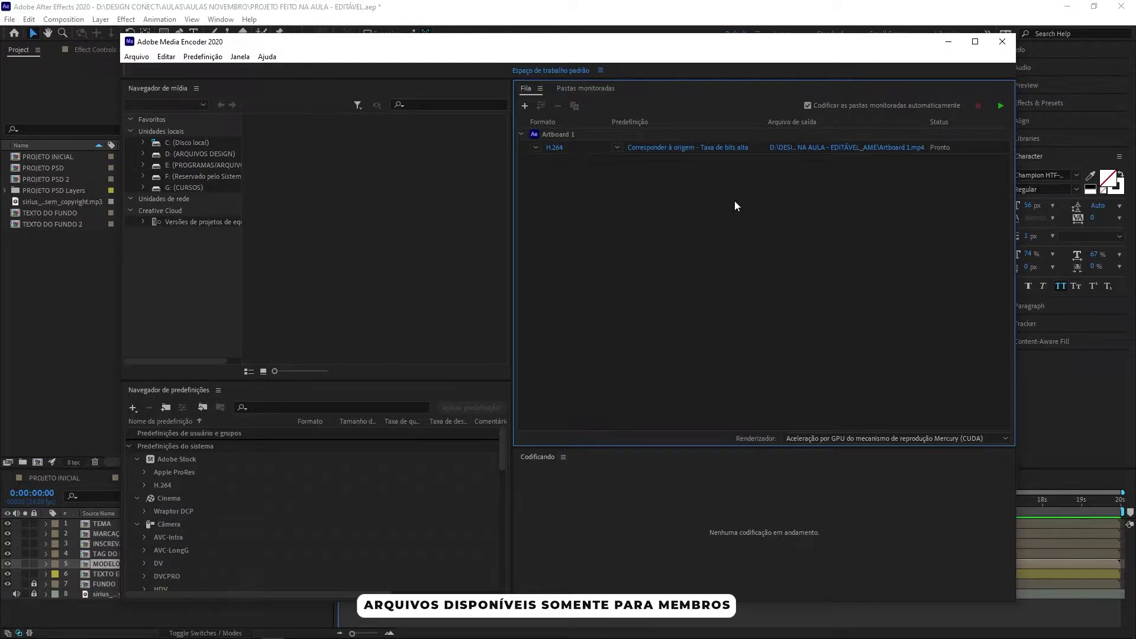
- Open Export Settings for the queued Artboard 1 H.264 item
{"action": "left_click", "coordinate": [552, 148]}
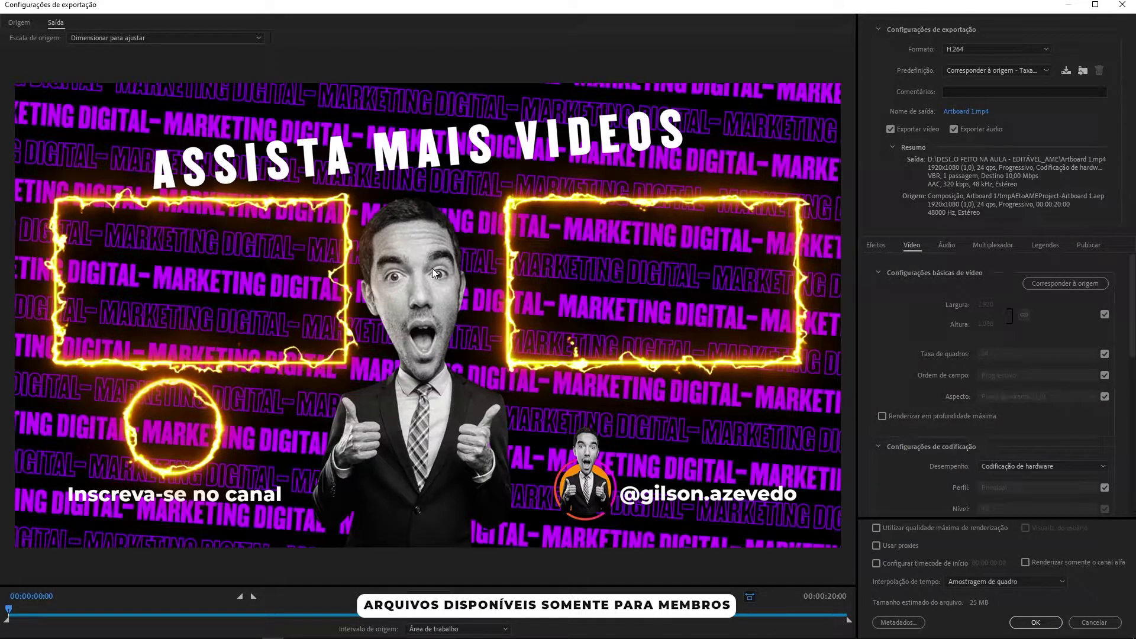
- Try AVI as the output format, revert to H.264, and confirm the export settings
{"action": "left_click", "coordinate": [963, 49]}
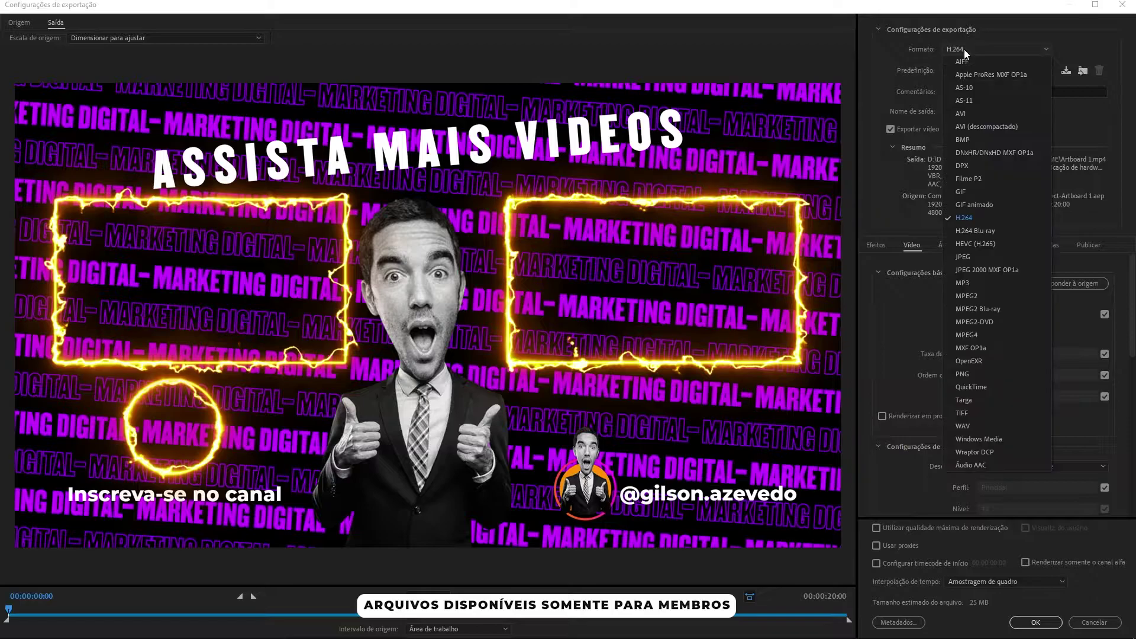
{"action": "left_click", "coordinate": [964, 49]}
{"action": "left_click", "coordinate": [964, 49]}
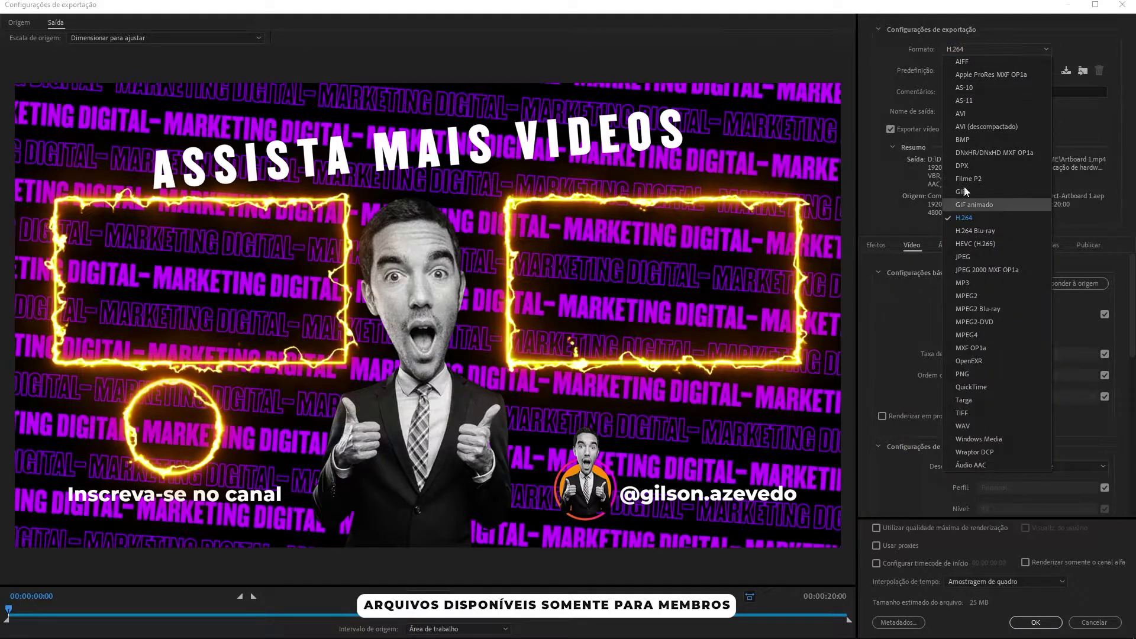
{"action": "left_click", "coordinate": [978, 115]}
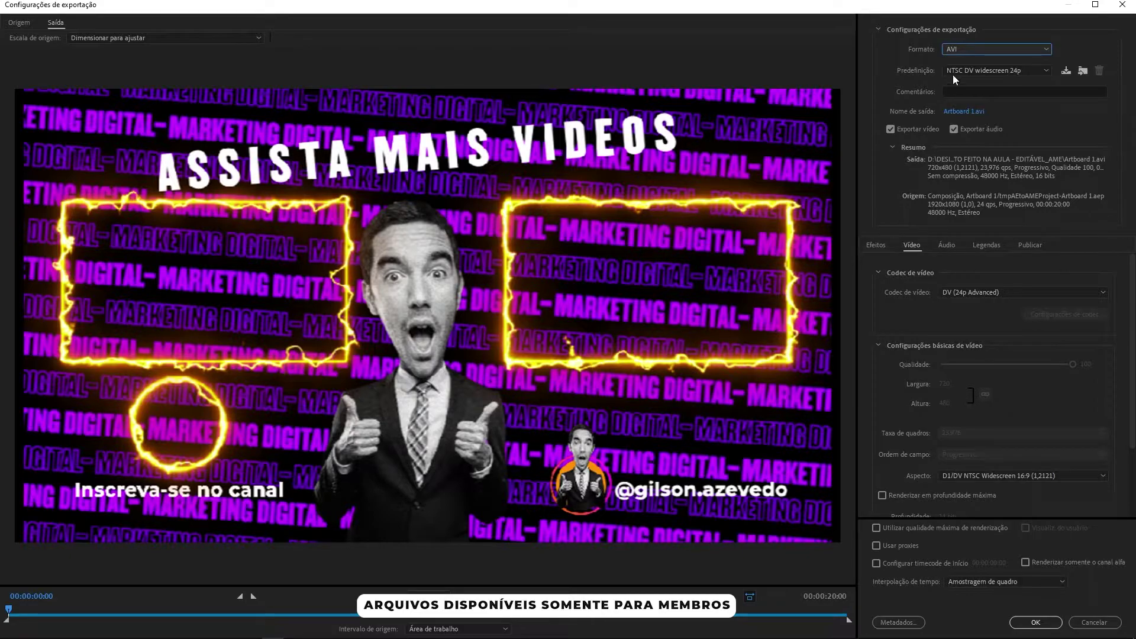
{"action": "left_click", "coordinate": [974, 50]}
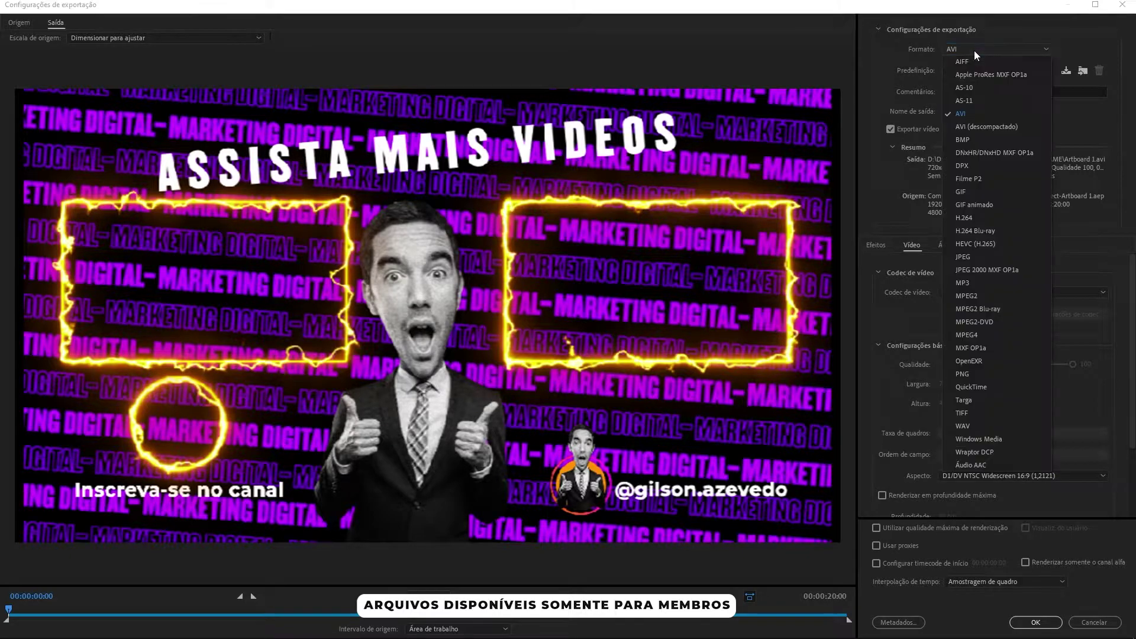
{"action": "left_click", "coordinate": [975, 219]}
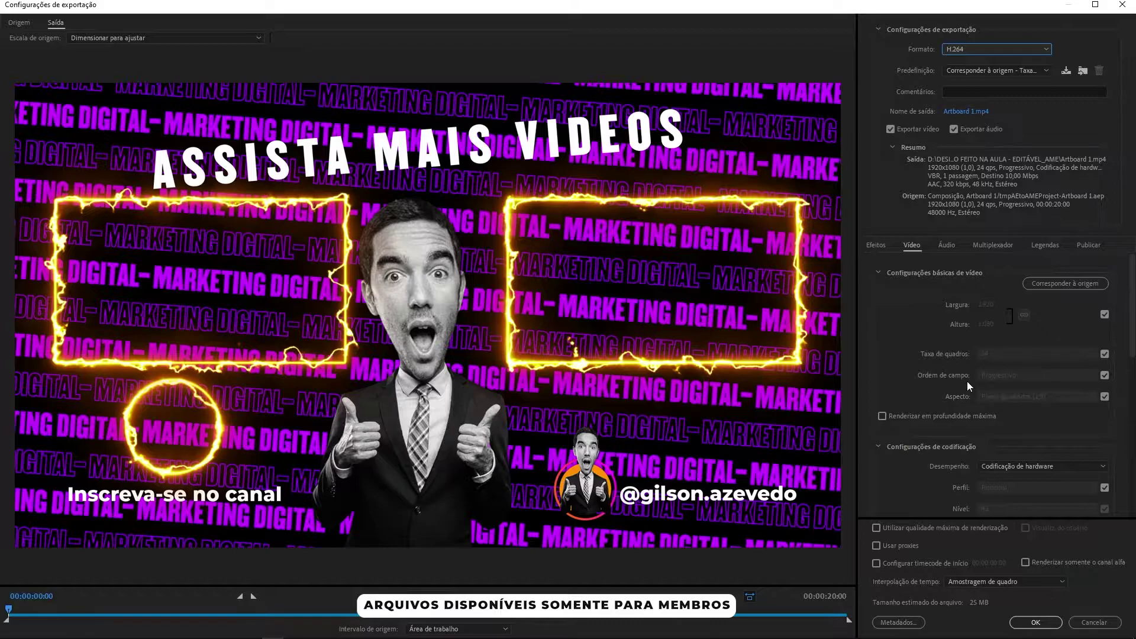
{"action": "left_click", "coordinate": [1037, 622]}
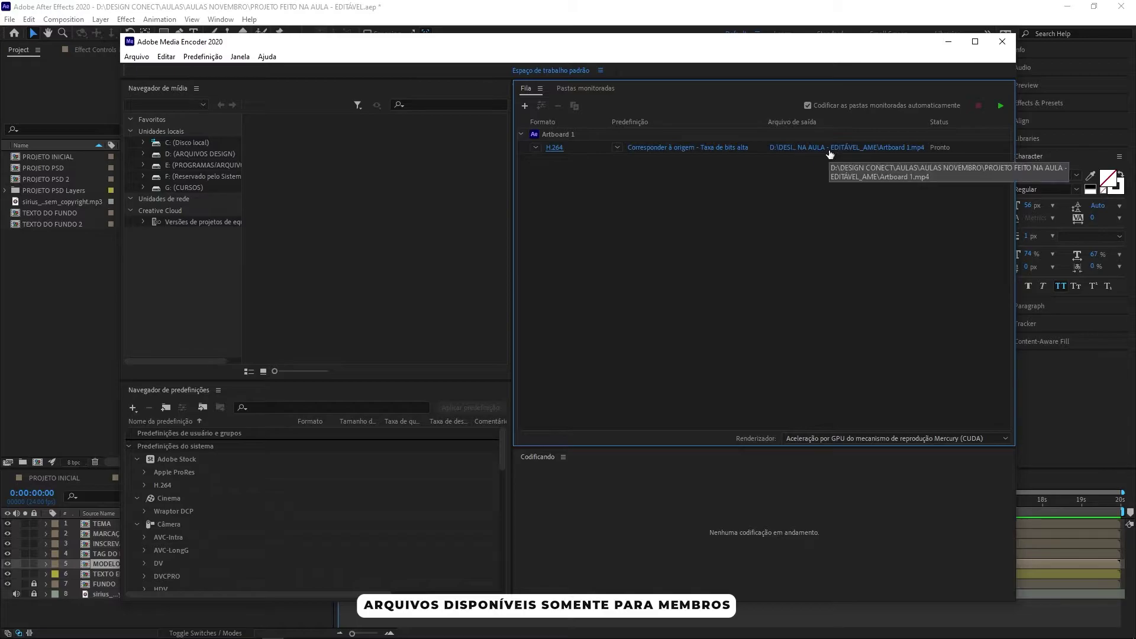
- Set the export output to 'Video Final' in AULAS NOVEMBRO > ARQUIVOS
{"action": "left_click", "coordinate": [829, 150]}
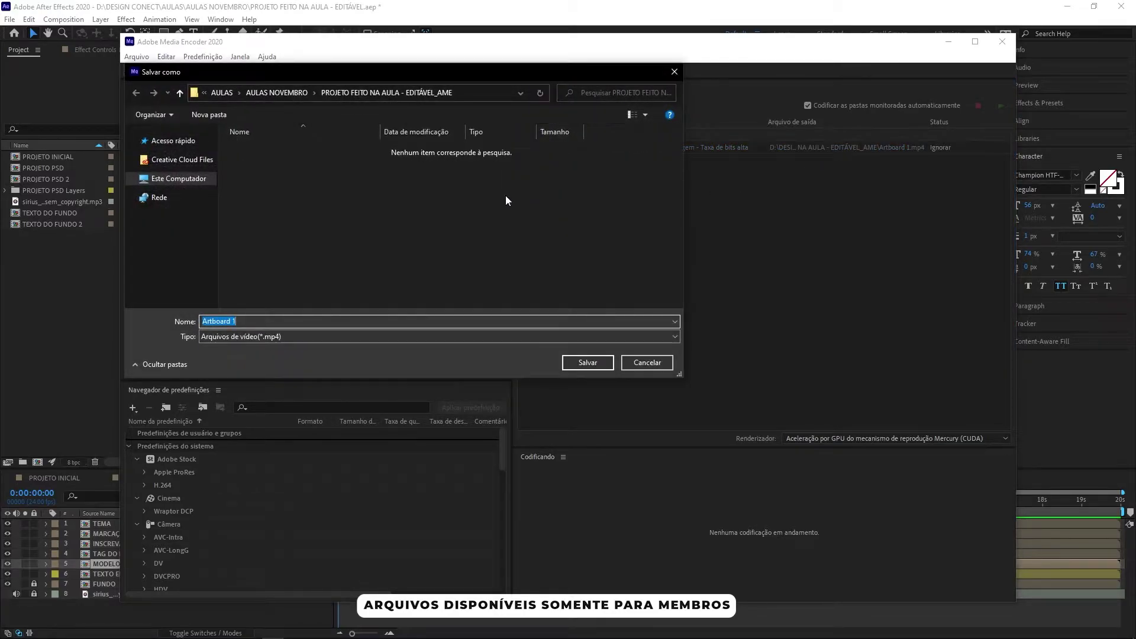
{"action": "left_click", "coordinate": [278, 92]}
{"action": "left_click", "coordinate": [404, 175]}
{"action": "double_click", "coordinate": [404, 175]}
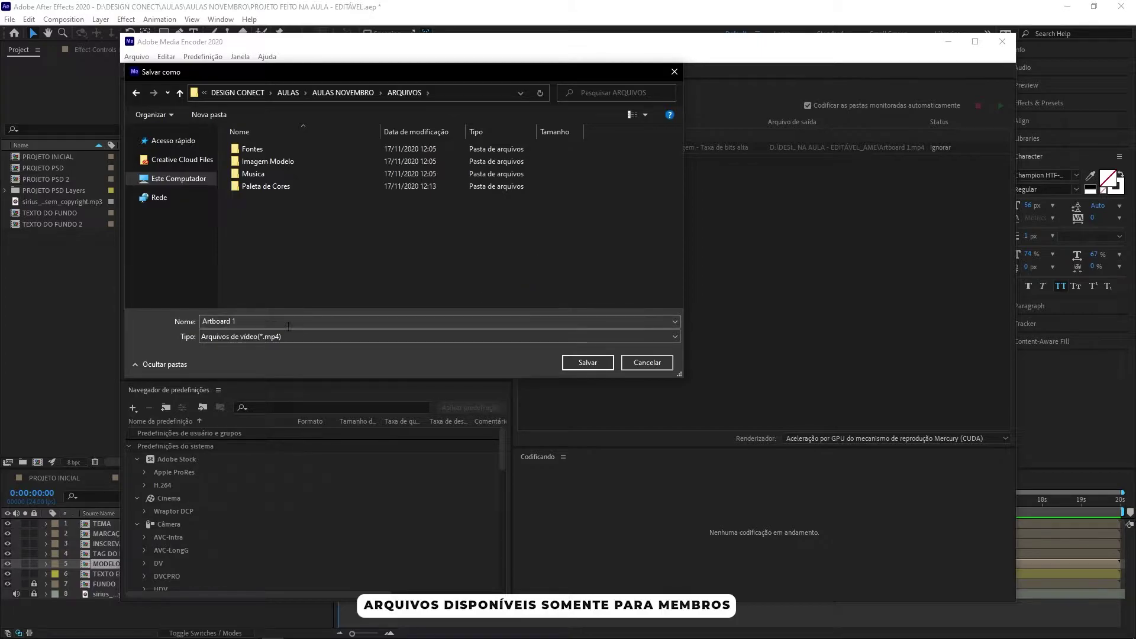
{"action": "left_click", "coordinate": [258, 323]}
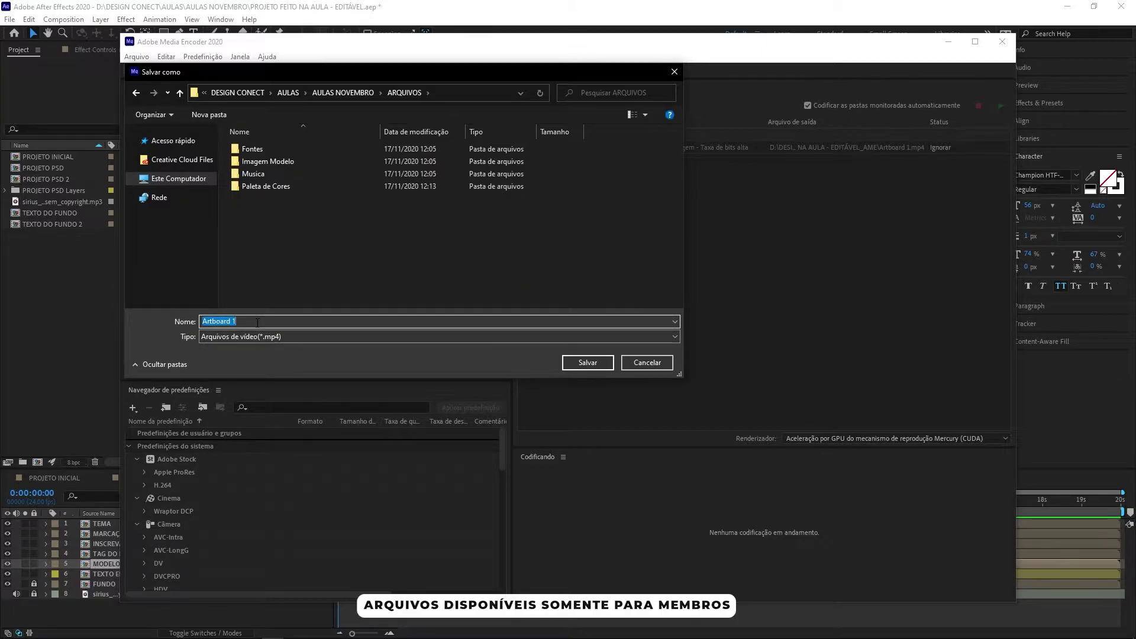
{"action": "type", "text": "Video "}
{"action": "type", "text": "Final"}
{"action": "left_click", "coordinate": [595, 361]}
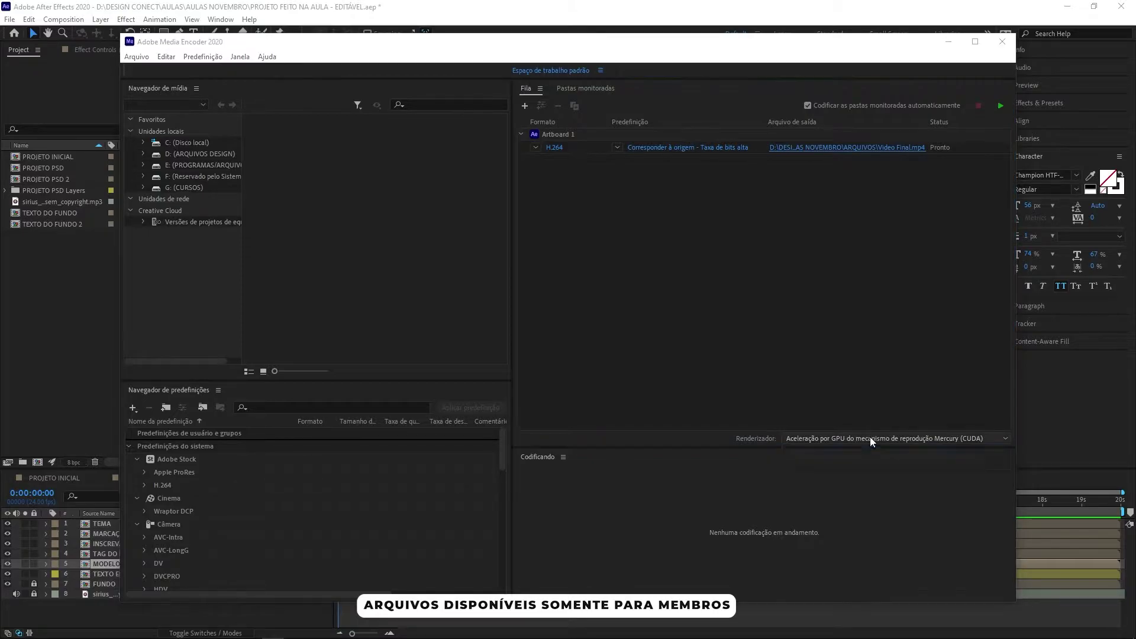
{"action": "left_click", "coordinate": [919, 437]}
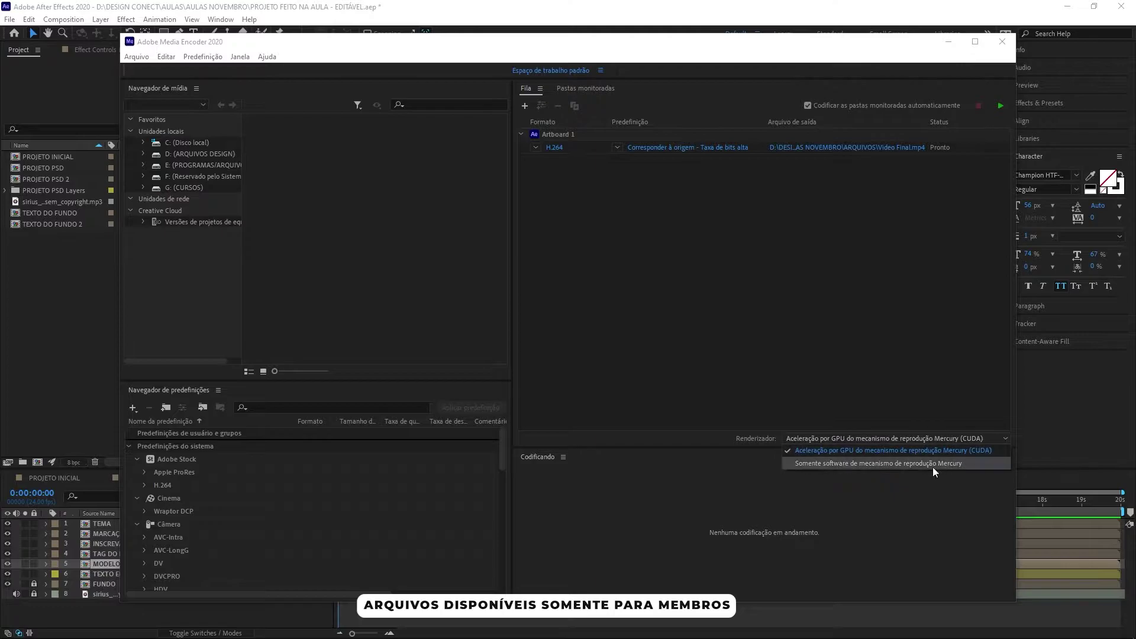
{"action": "left_click", "coordinate": [891, 466]}
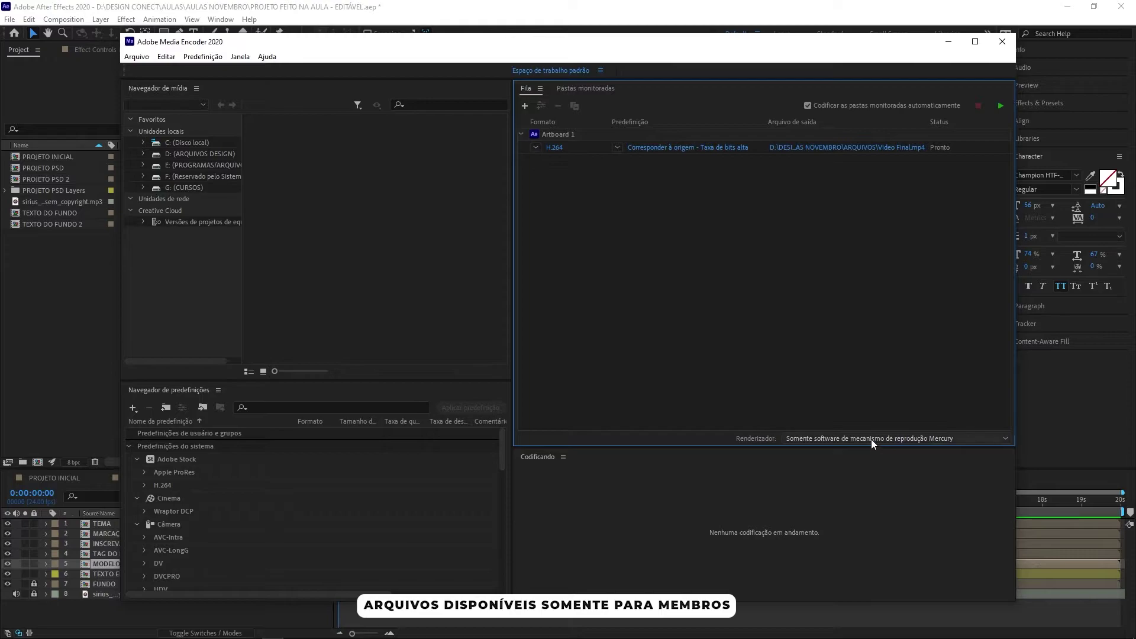
{"action": "left_click", "coordinate": [871, 438]}
{"action": "left_click", "coordinate": [876, 451]}
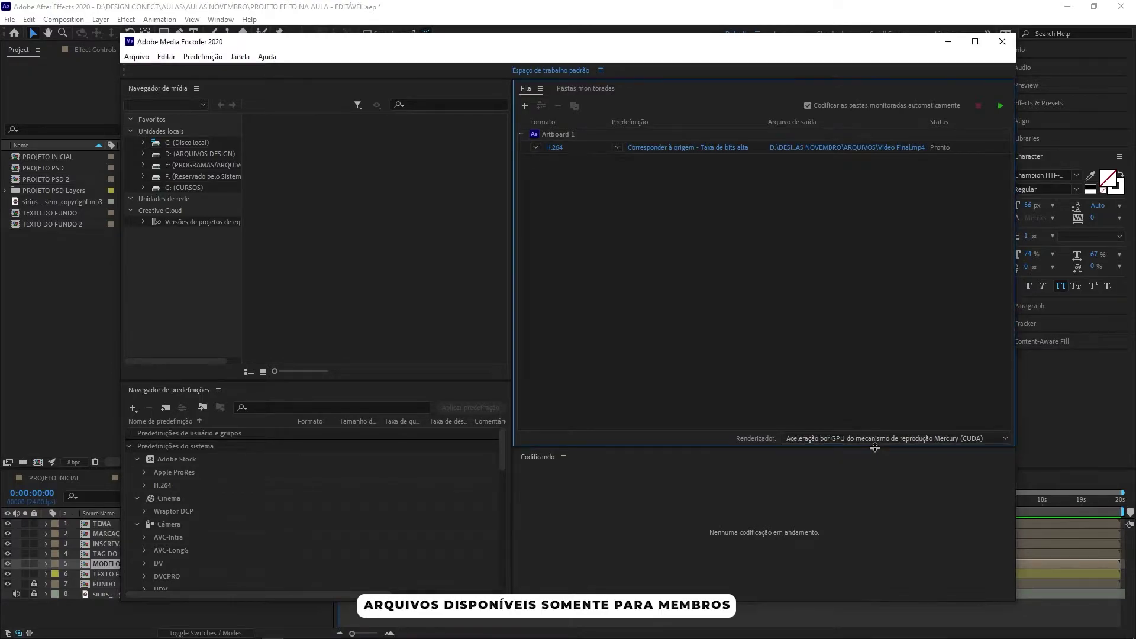
{"action": "left_click", "coordinate": [872, 437]}
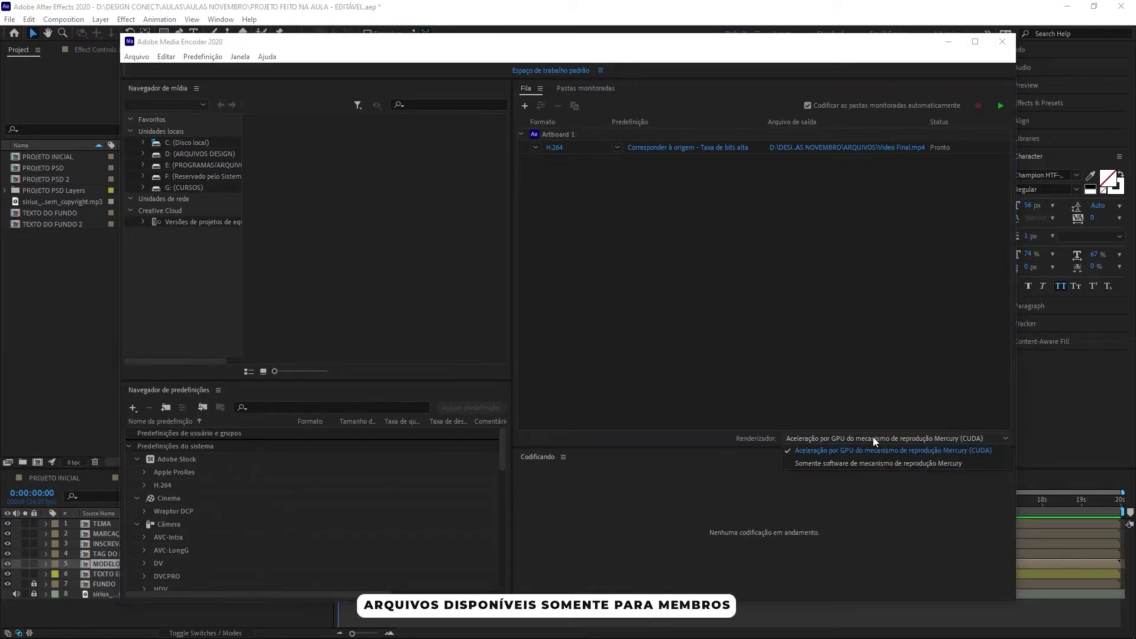
{"action": "left_click", "coordinate": [891, 464]}
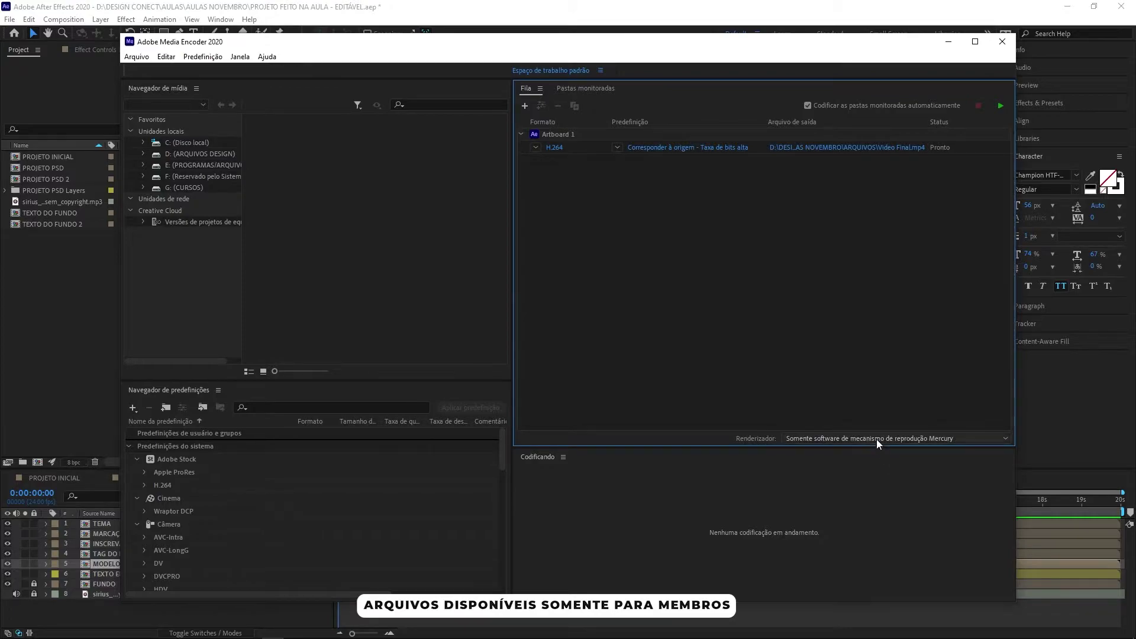
{"action": "left_click", "coordinate": [876, 439]}
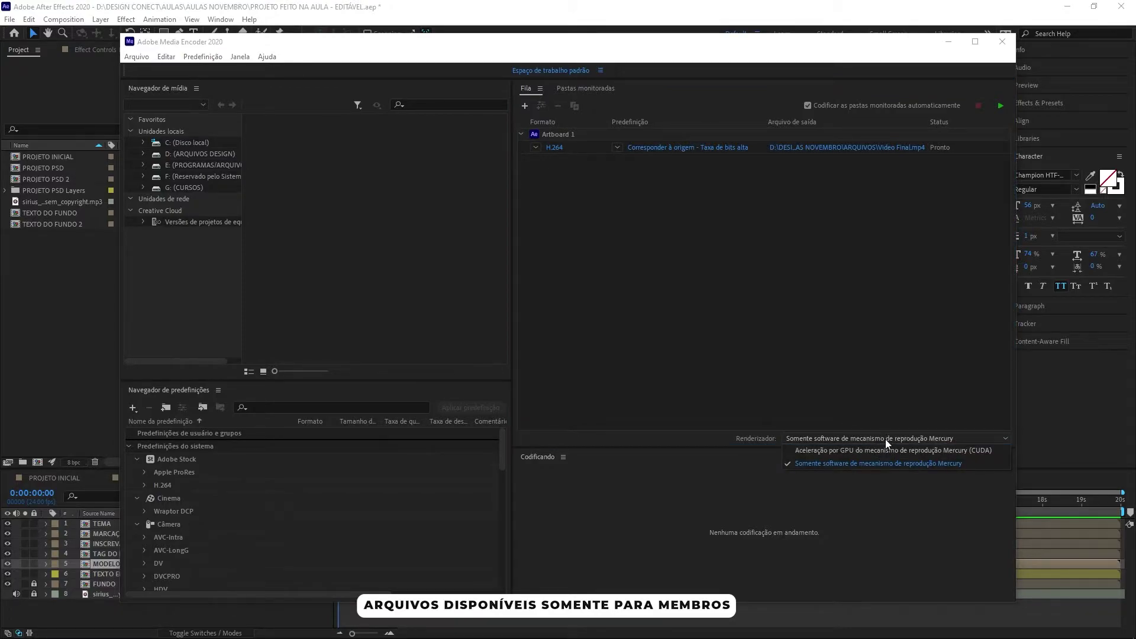
{"action": "left_click", "coordinate": [867, 450]}
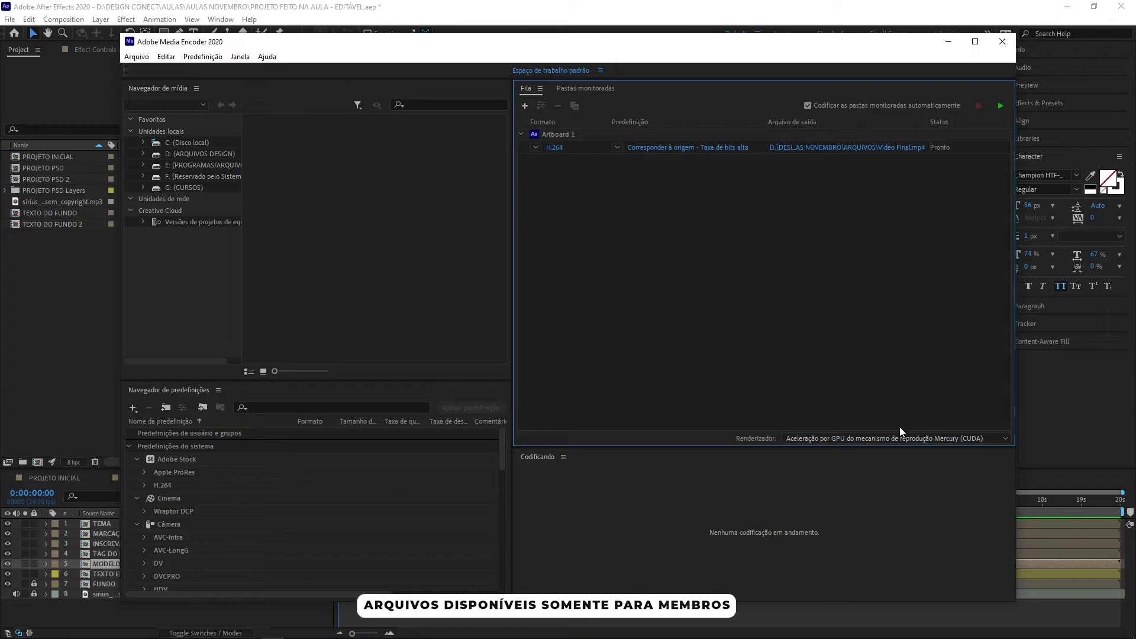
{"action": "left_click", "coordinate": [903, 438]}
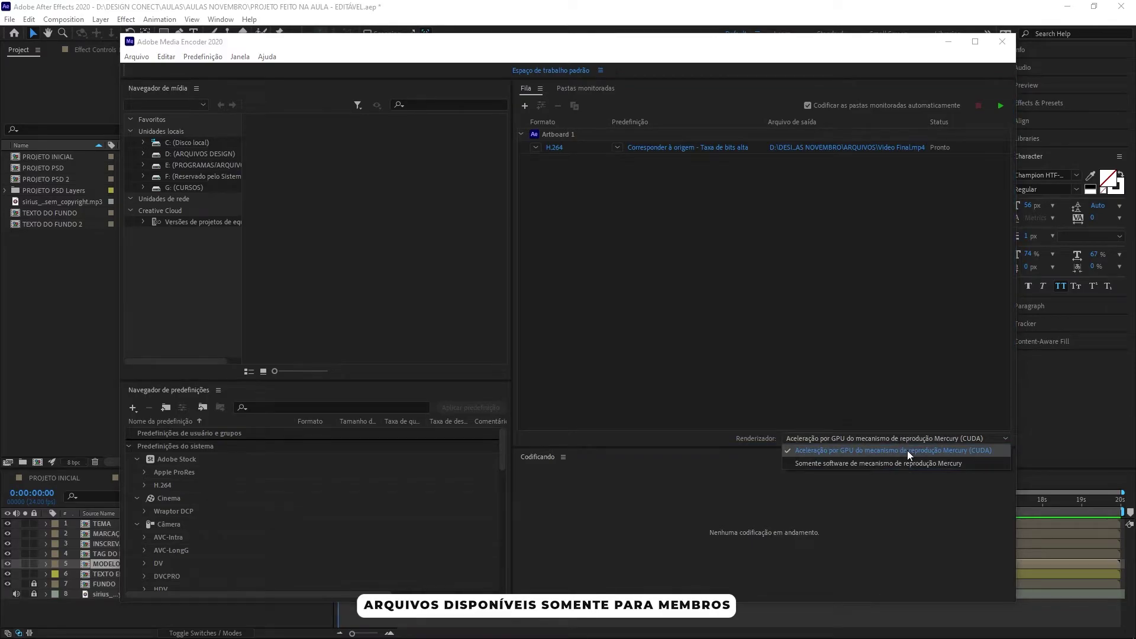
{"action": "left_click", "coordinate": [872, 450]}
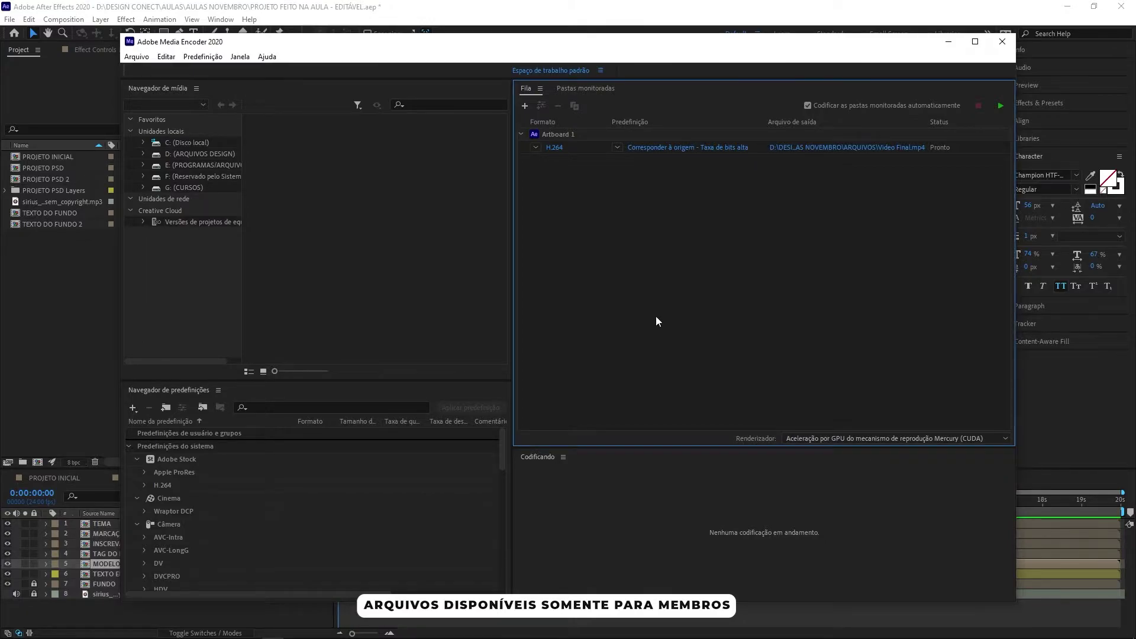
- Start the queue to render Video Final.mp4 until its status shows Concluído
{"action": "left_click", "coordinate": [1000, 106]}
- Reveal the rendered Video Final MP4 in its ARQUIVOS folder from the queue's output link
{"action": "left_click", "coordinate": [897, 148]}
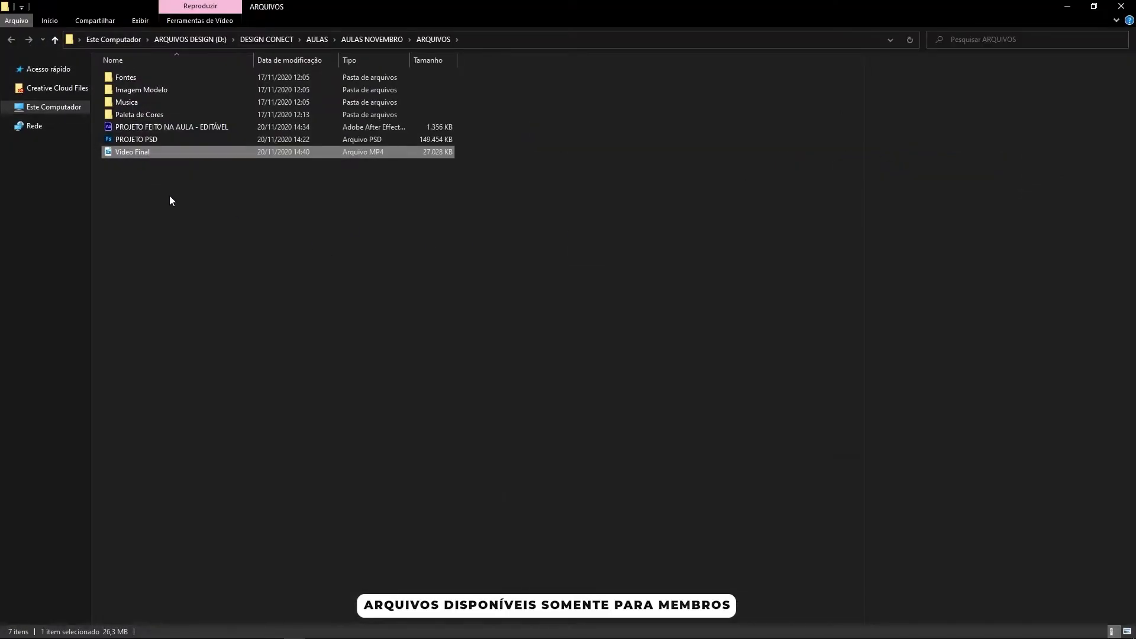
- Play Video Final in Movies & TV from File Explorer
{"action": "double_click", "coordinate": [139, 151]}
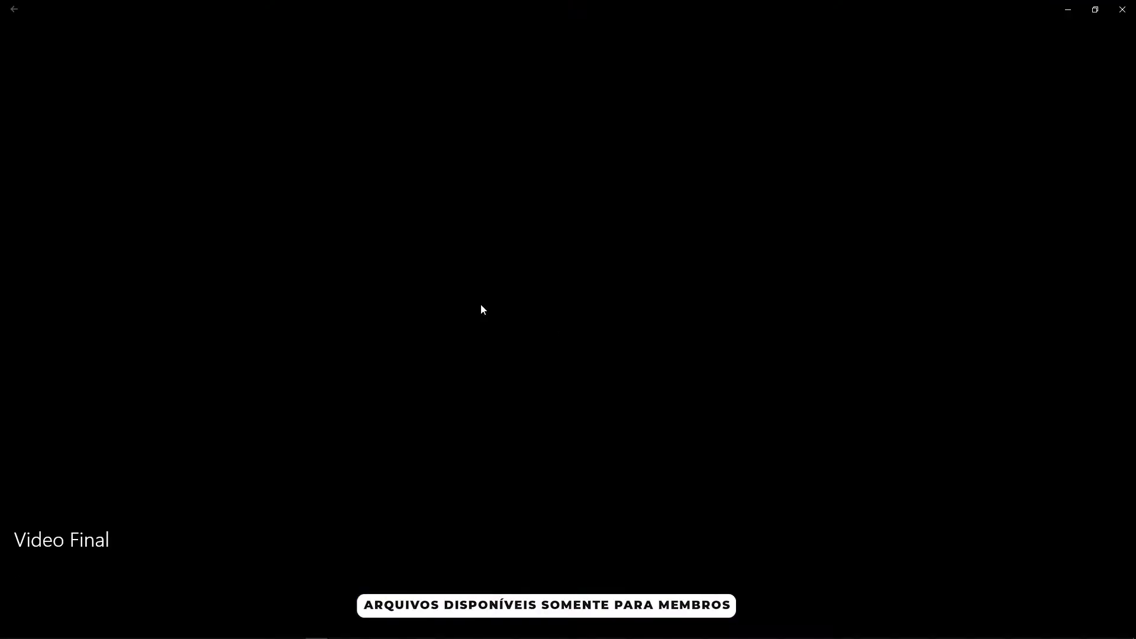